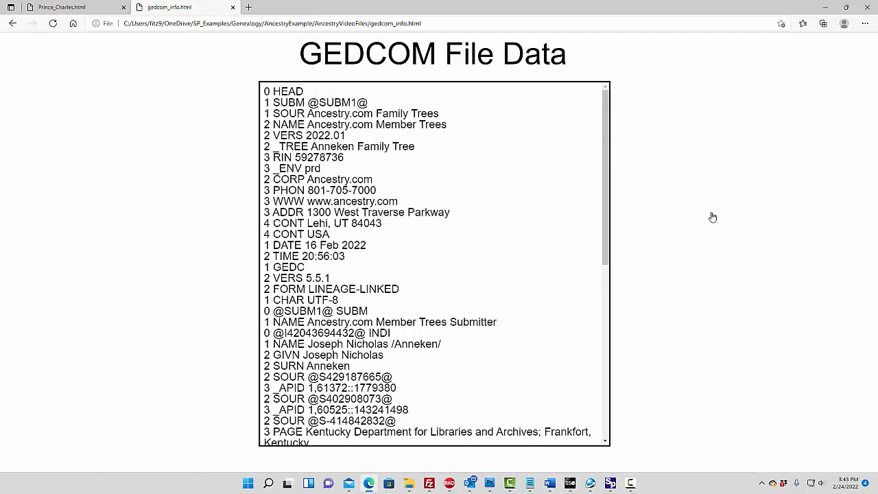
Switch to ScrapPage Pro and create a new picture page from MainBG.jpg in the AncestryExample folder.
left_click(647, 270)
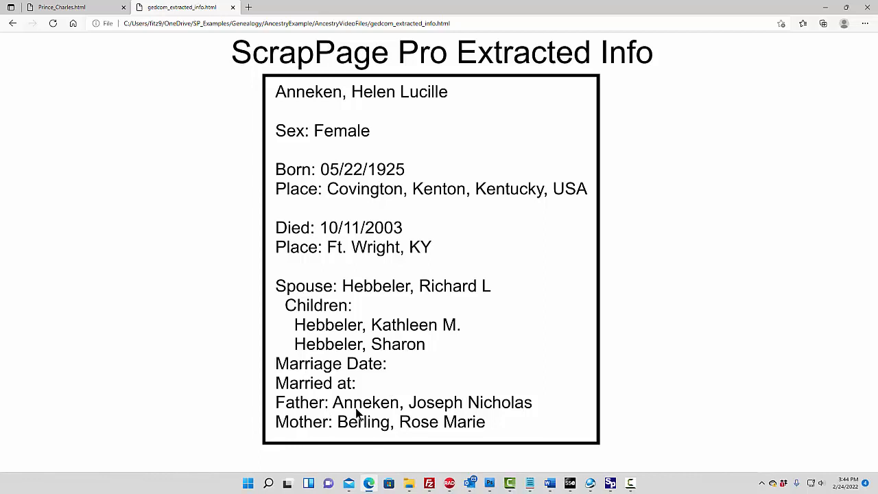
left_click(612, 486)
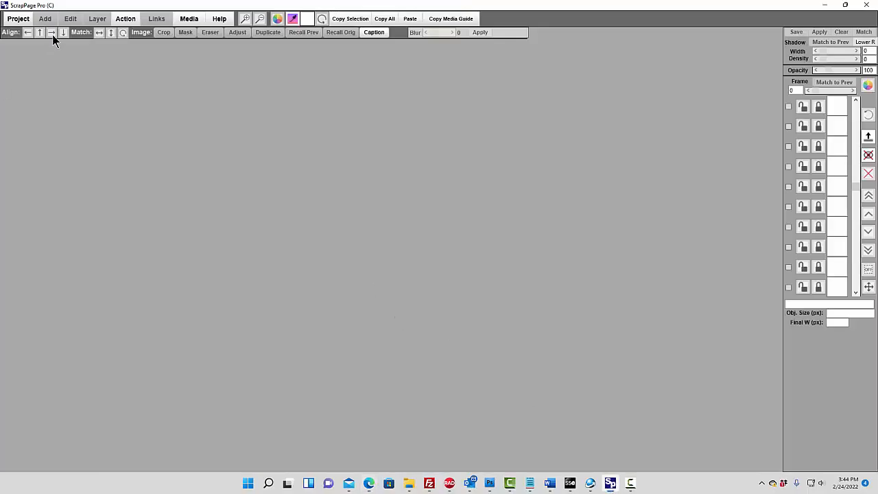
left_click(21, 24)
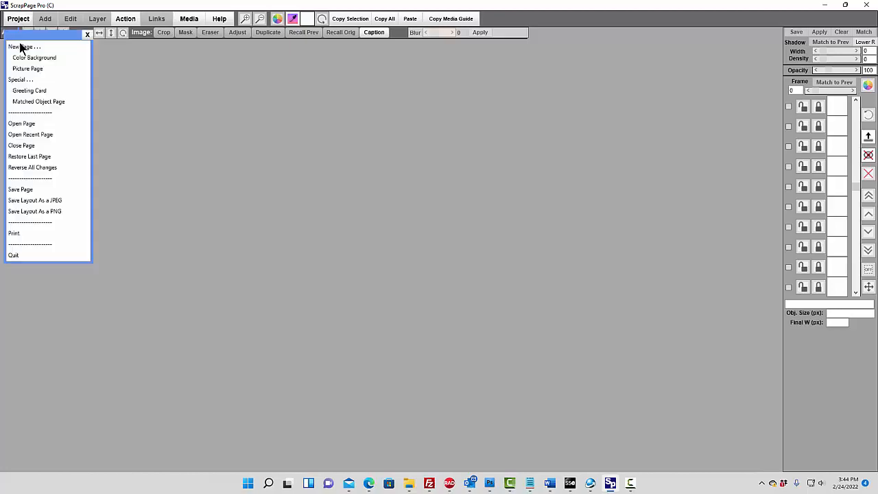
left_click(23, 71)
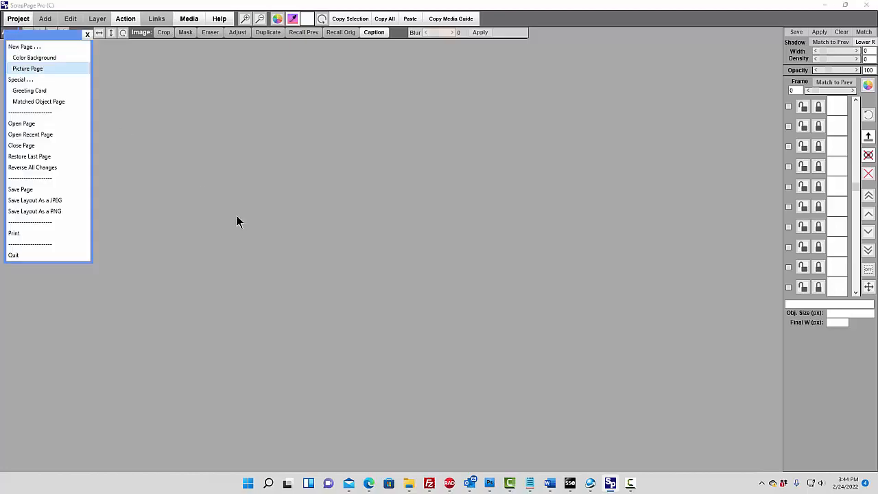
left_click_drag(137, 214, 137, 114)
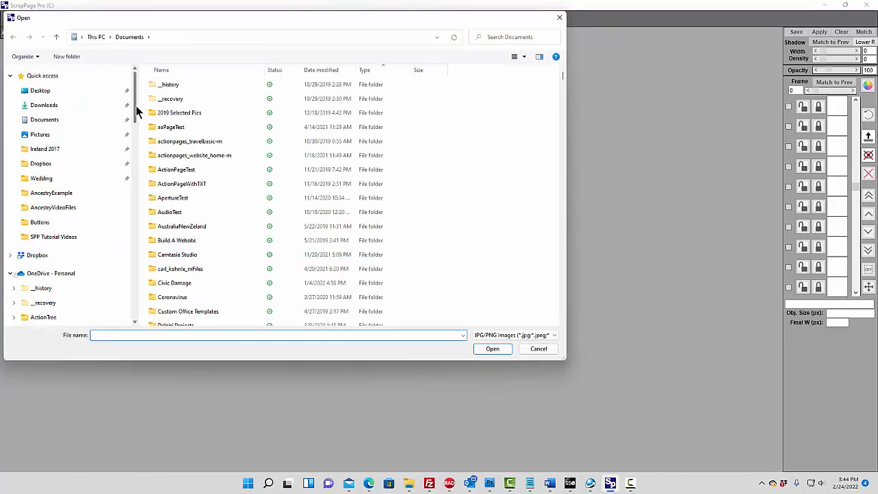
left_click(60, 197)
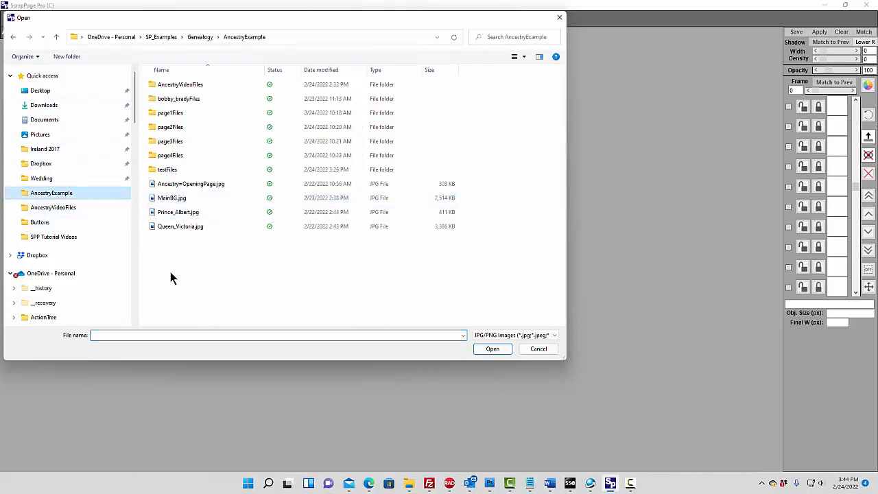
left_click(172, 199)
left_click(488, 351)
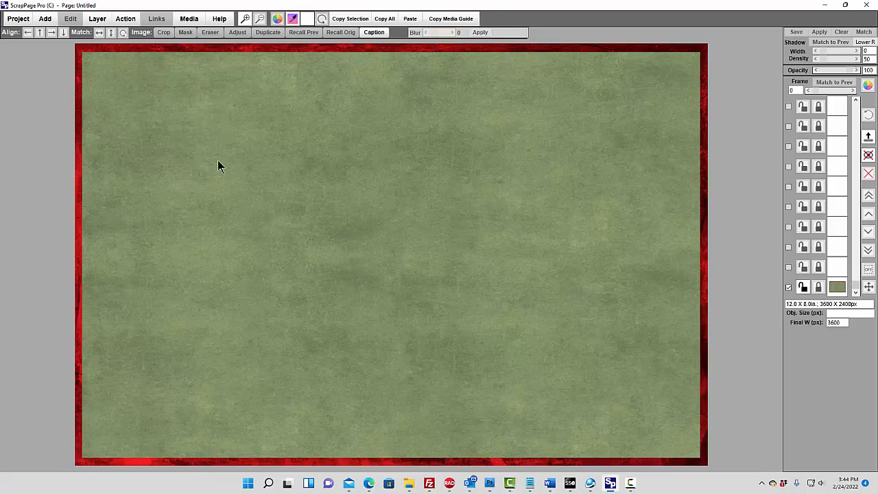
Open the Family Database and extract the GEDCOM data from the family tree .ged file in AncestryExample.
left_click(130, 19)
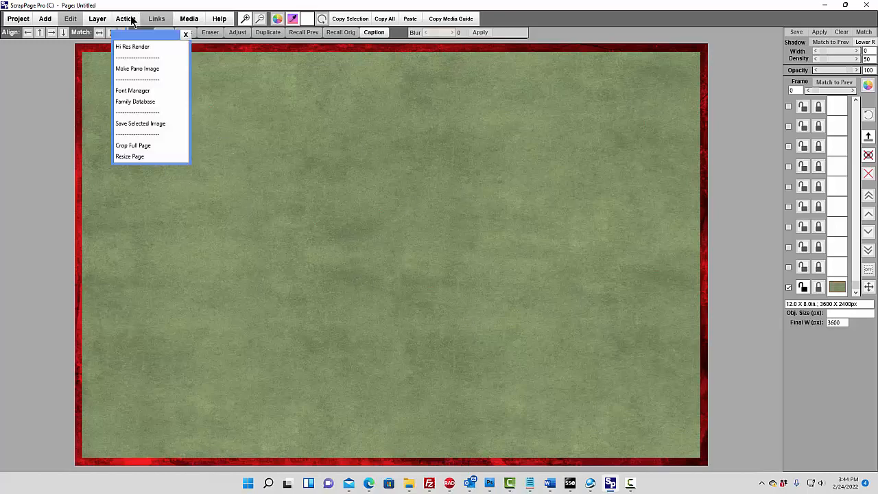
left_click(130, 103)
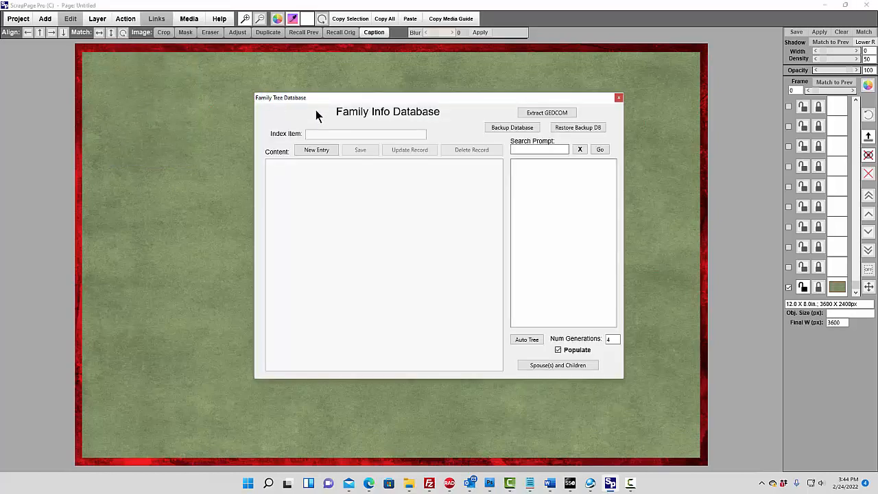
left_click(540, 113)
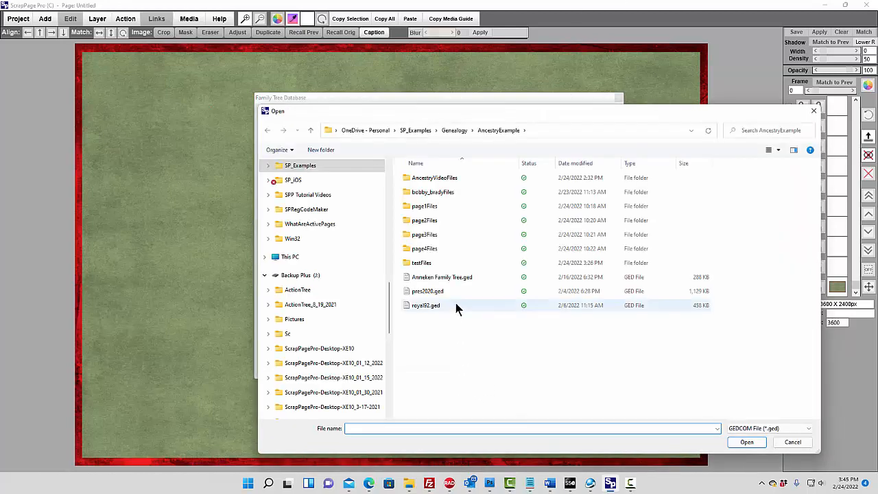
left_click(420, 277)
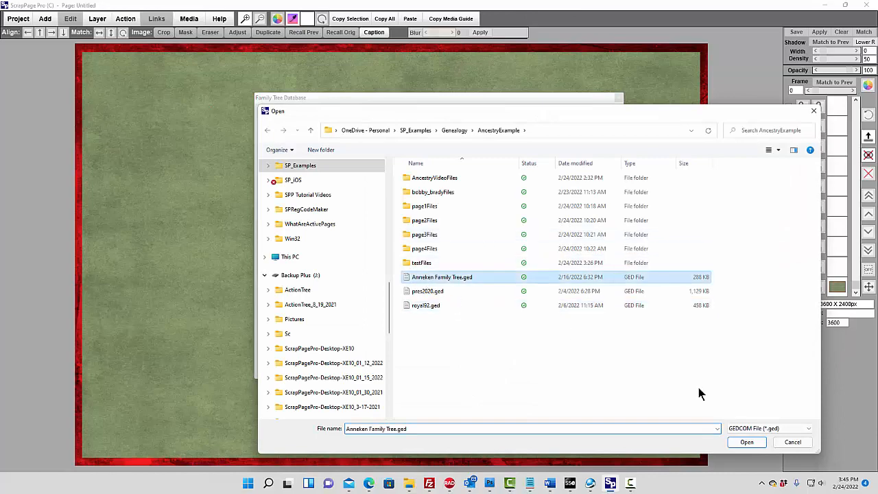
left_click(746, 443)
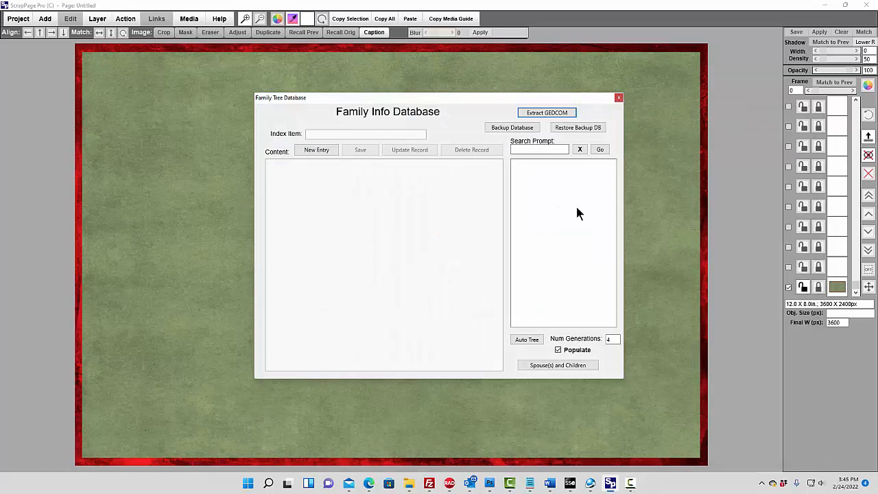
Search the family database for "fit", select the third listed person and generate a populated four-generation Auto Tree.
left_click(525, 150)
left_click(598, 150)
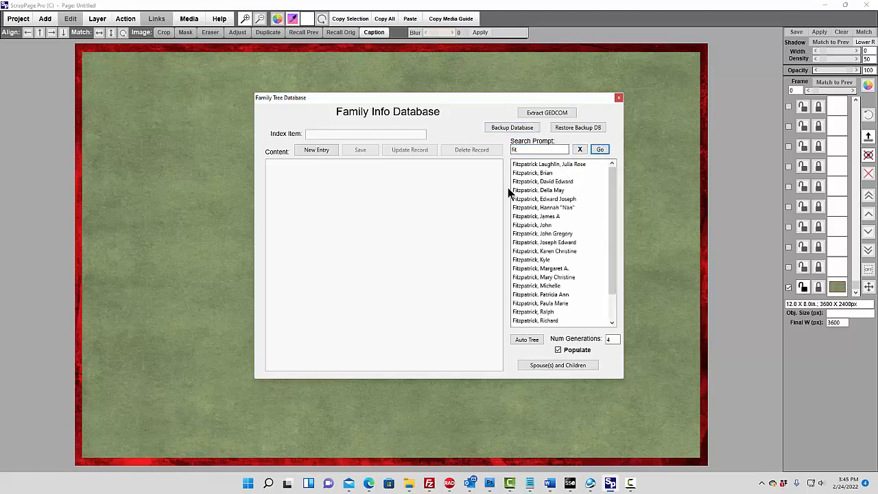
left_click(549, 182)
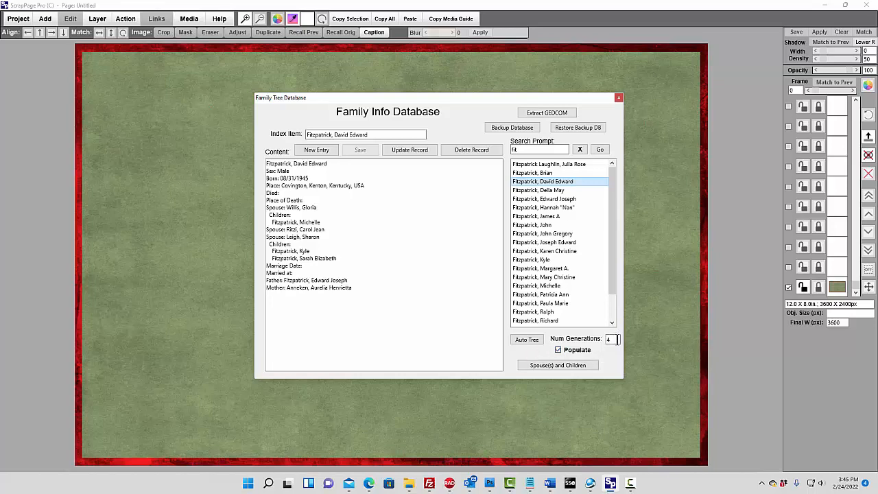
left_click(528, 341)
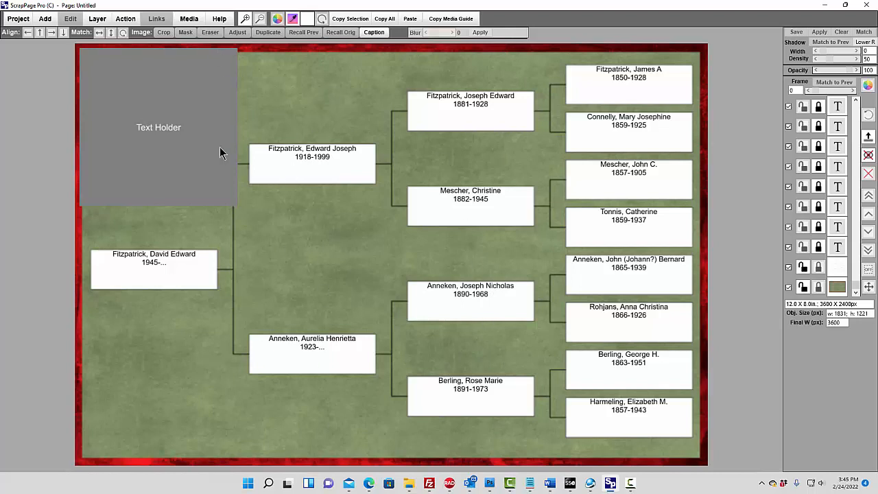
Enlarge the grey text holder on the tree page to about 955 by 1131 px.
left_click(194, 133)
left_click_drag(238, 205, 246, 247)
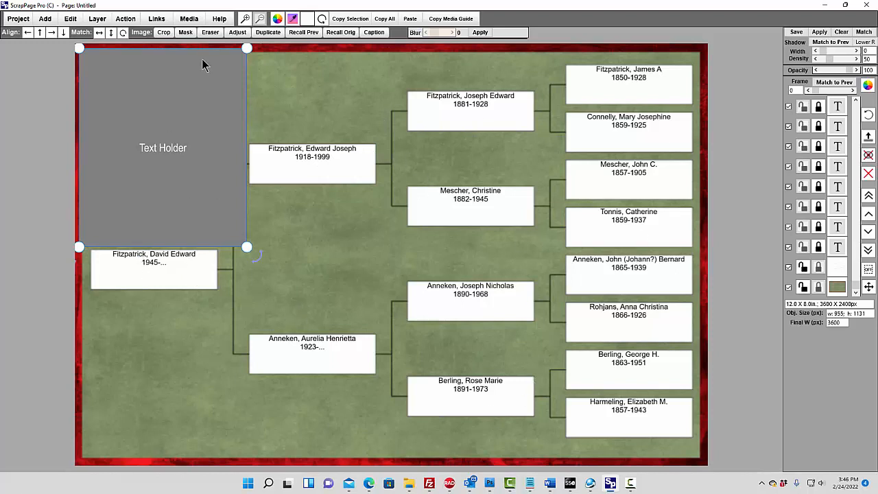
Build the action page for local viewing as test.html in AncestryExample, overwriting the existing page.
left_click(189, 19)
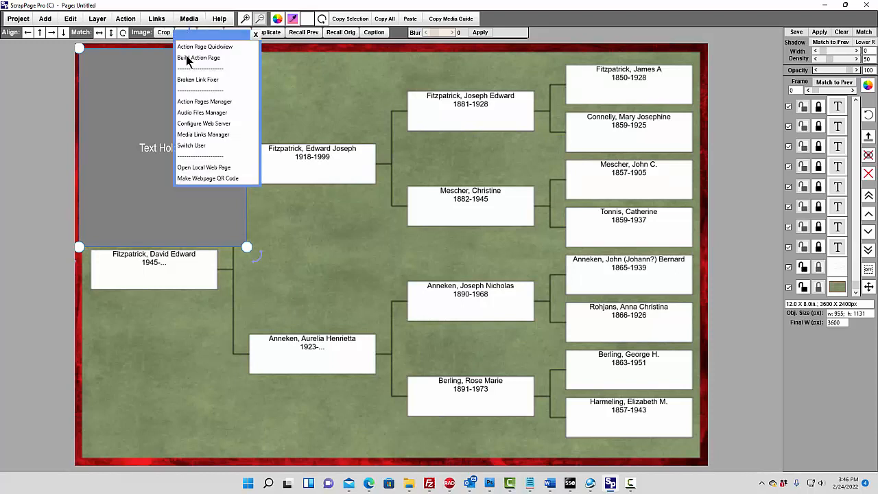
left_click(189, 59)
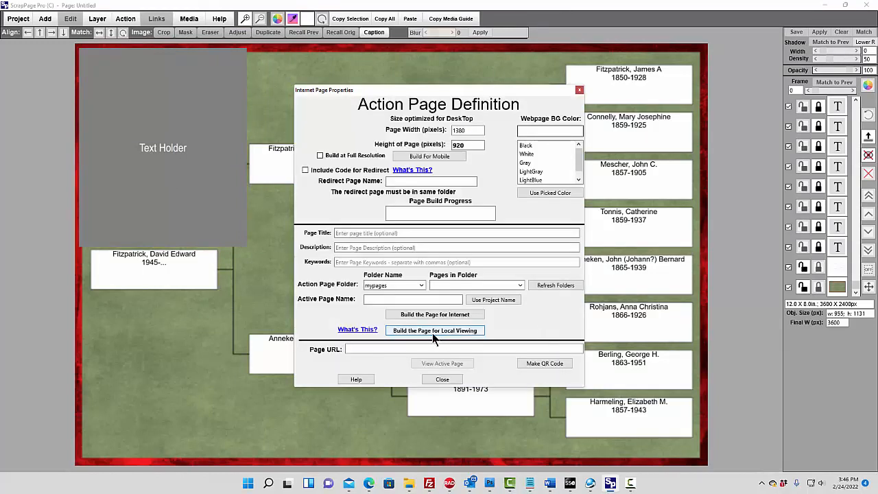
left_click(432, 332)
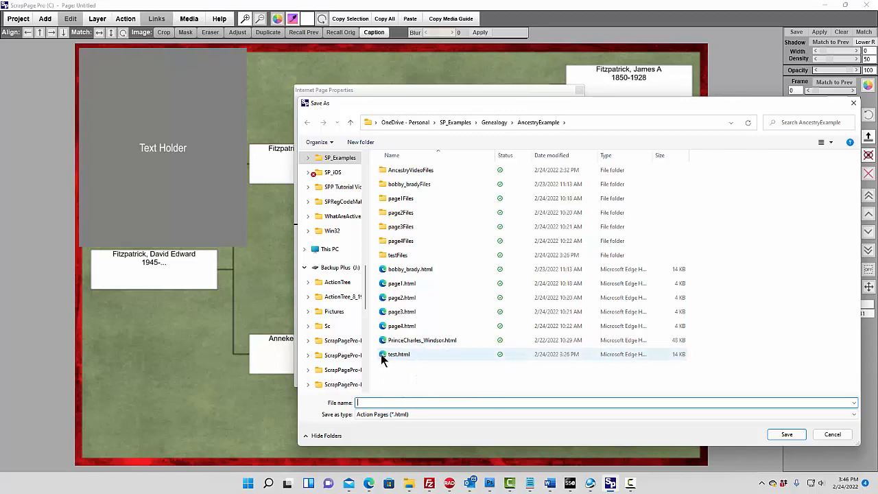
left_click(400, 357)
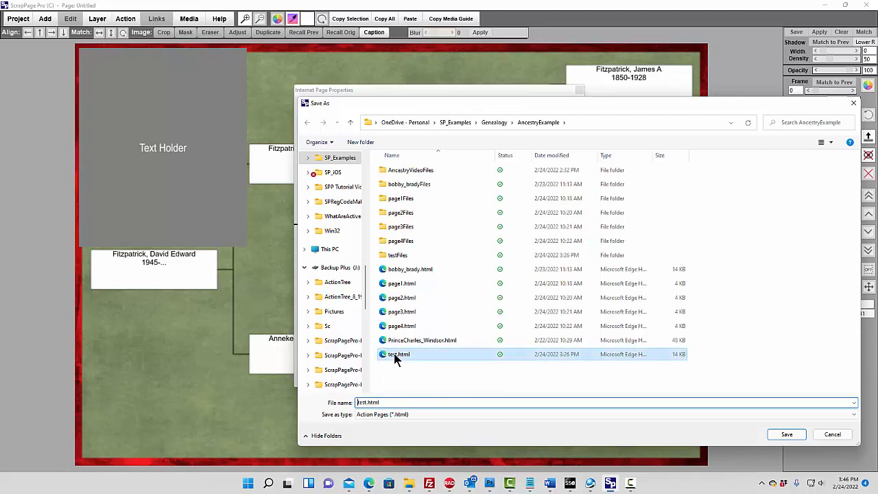
left_click(789, 435)
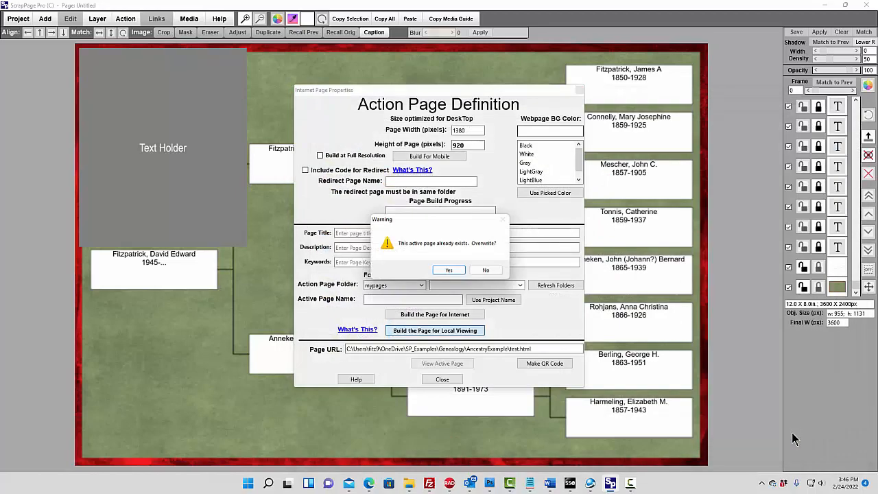
left_click(450, 272)
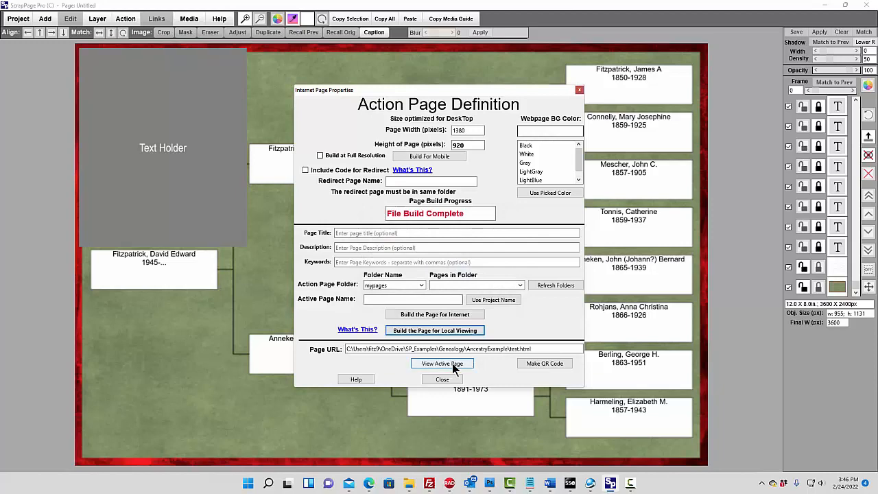
View the built page in the browser and examine the pop-up details of several people in the tree.
left_click(446, 364)
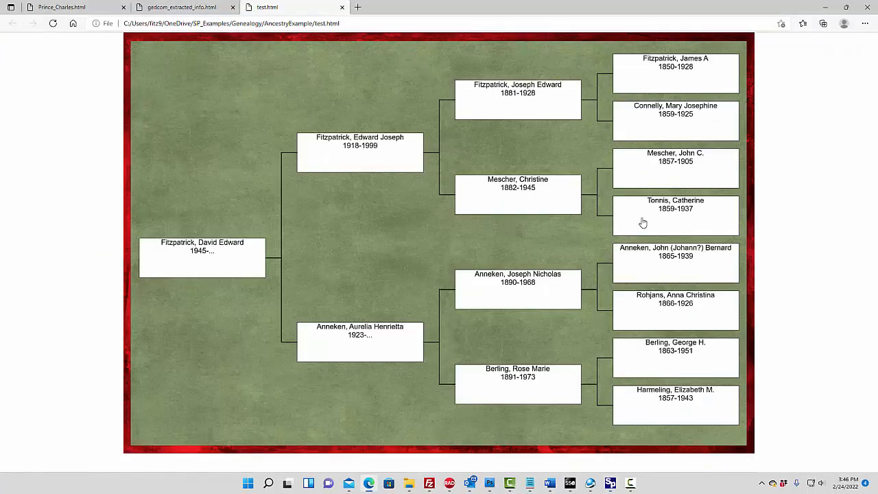
left_click(201, 252)
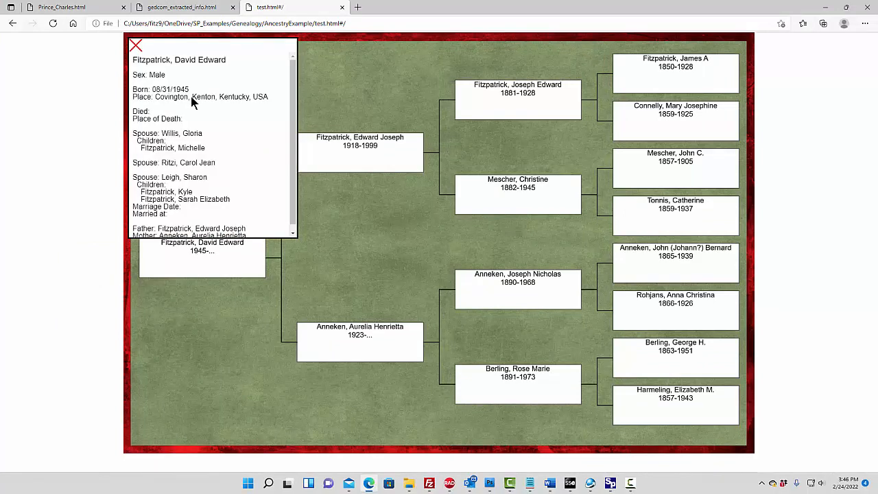
left_click(361, 160)
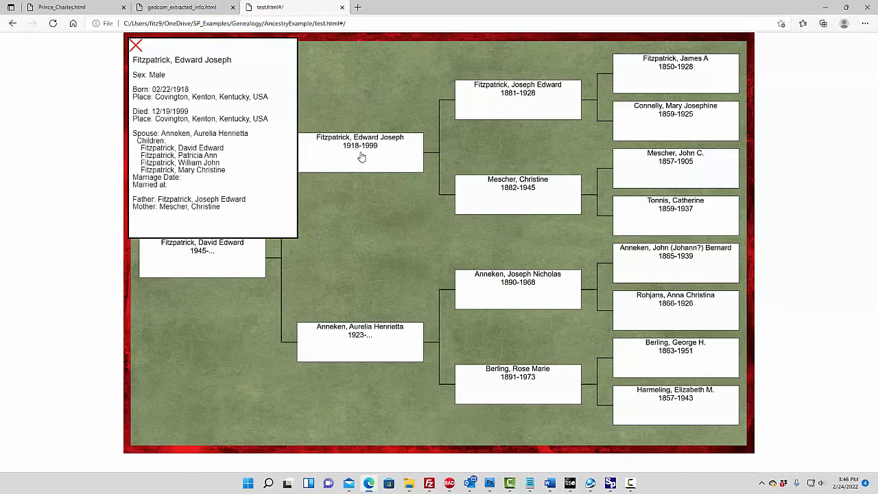
left_click(365, 341)
left_click(136, 47)
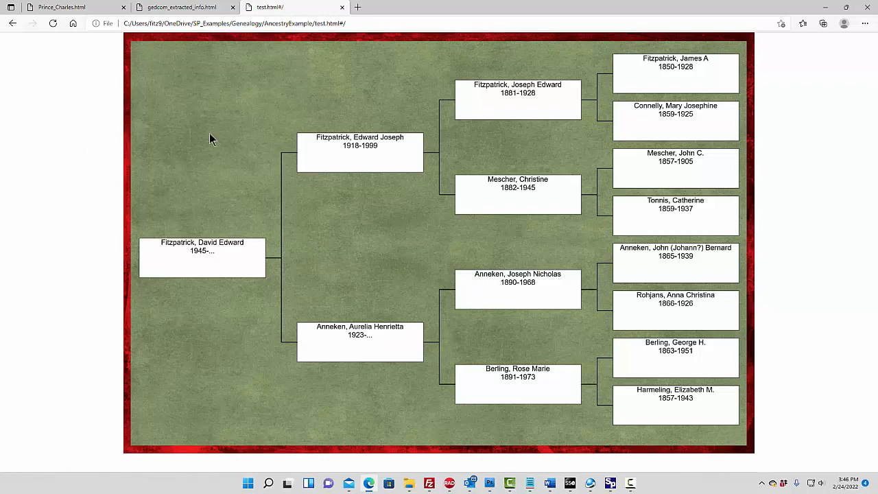
left_click(508, 279)
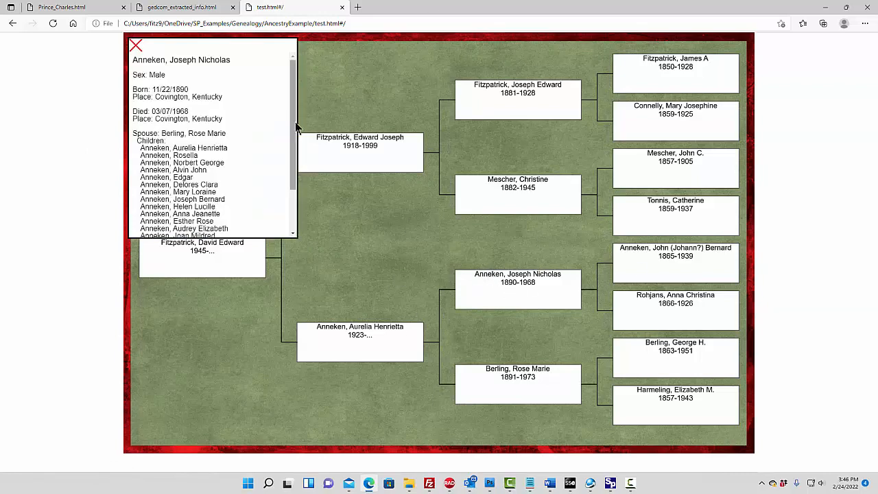
left_click_drag(295, 134, 288, 198)
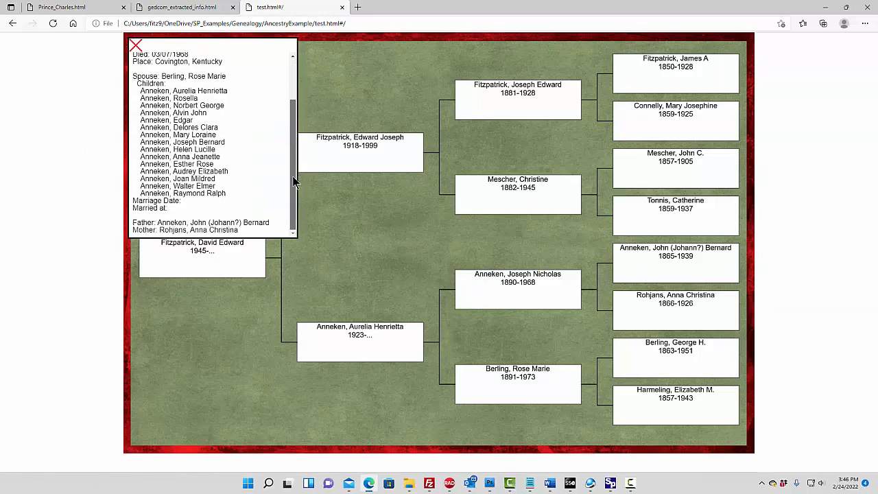
scroll(295, 143, "up", 2)
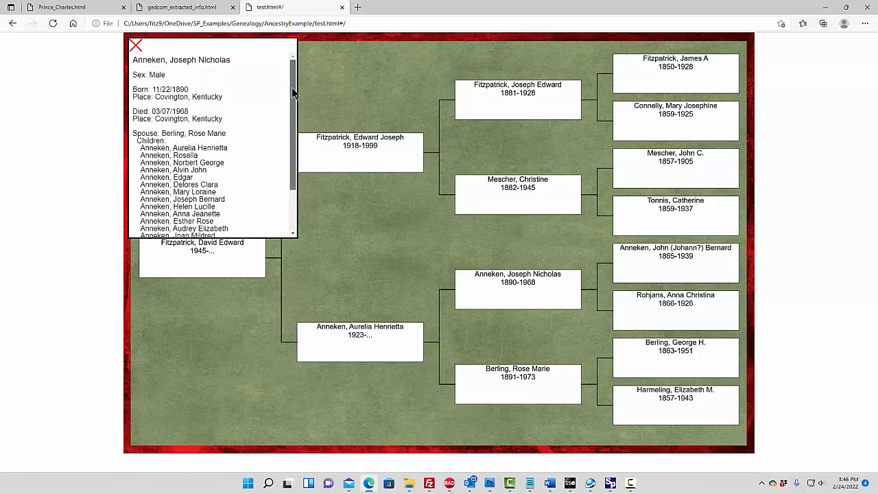
left_click_drag(295, 144, 298, 180)
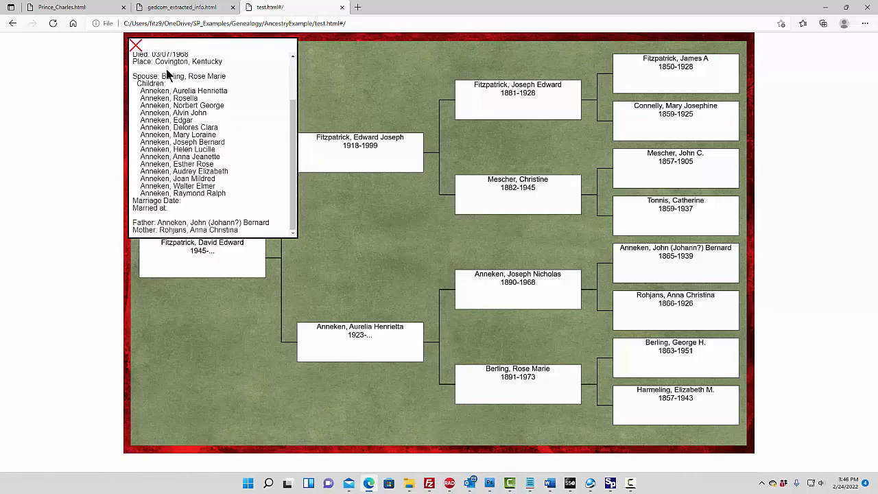
left_click(137, 46)
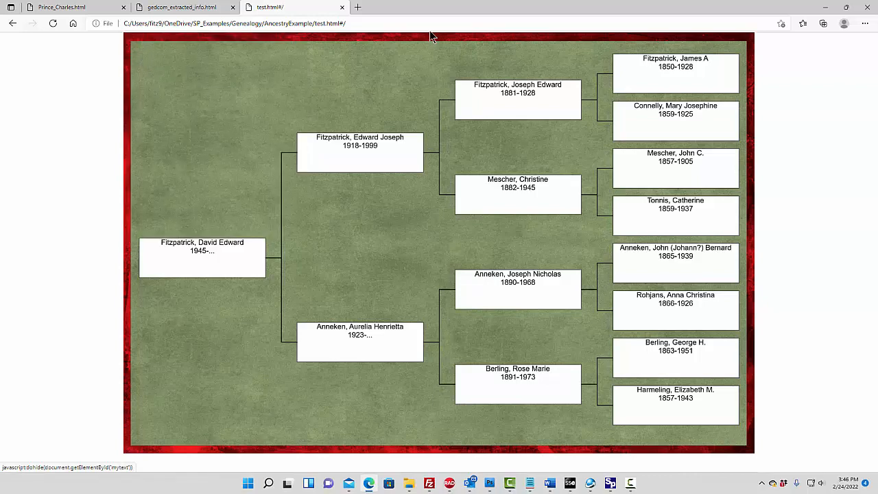
Return to ScrapPage Pro, set the text size of the tree's root person box to 24 and move the box slightly down.
left_click(608, 485)
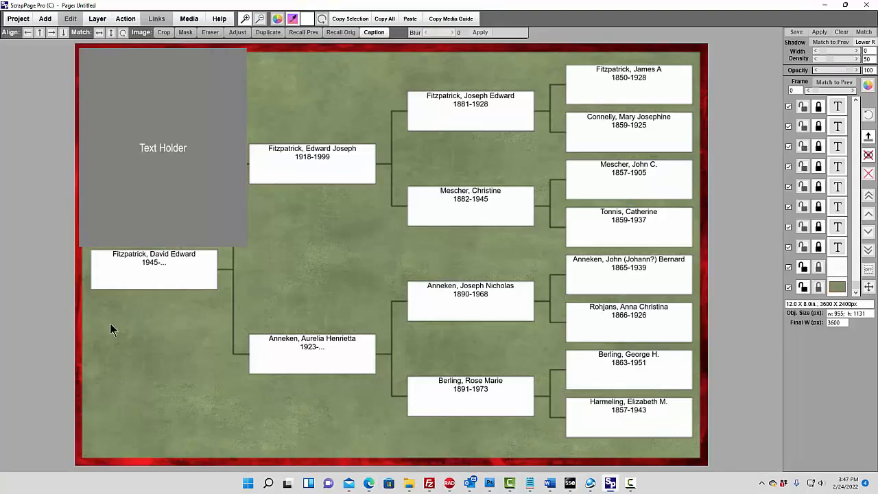
left_click(155, 260)
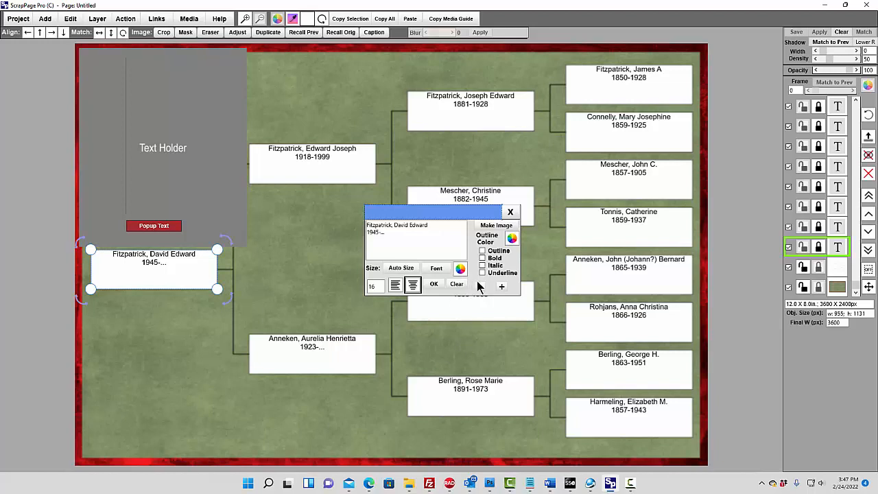
left_click(502, 287)
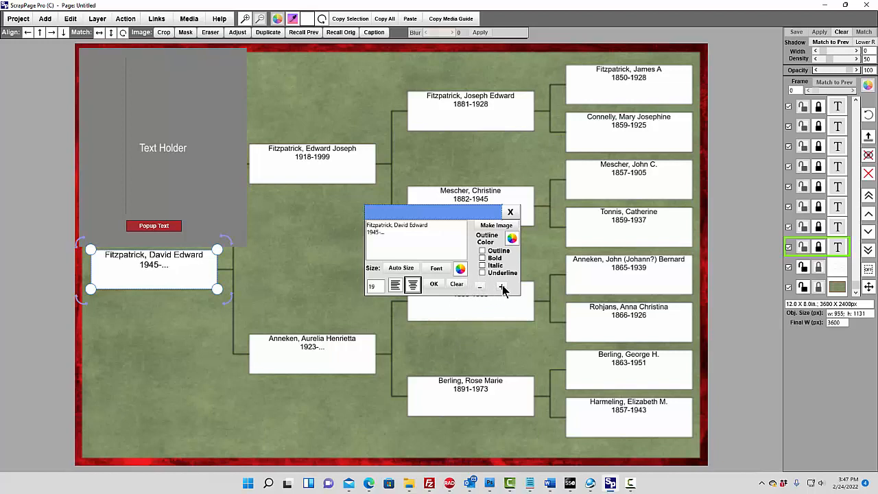
left_click(502, 286)
left_click(501, 287)
left_click_drag(172, 266, 172, 275)
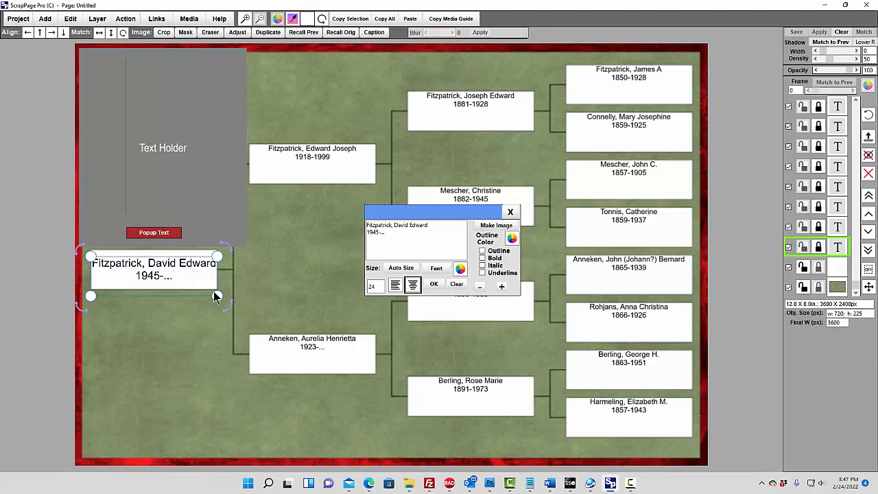
Reduce the height of the root person box to about 194 px and finish editing its text.
left_click_drag(217, 297, 220, 290)
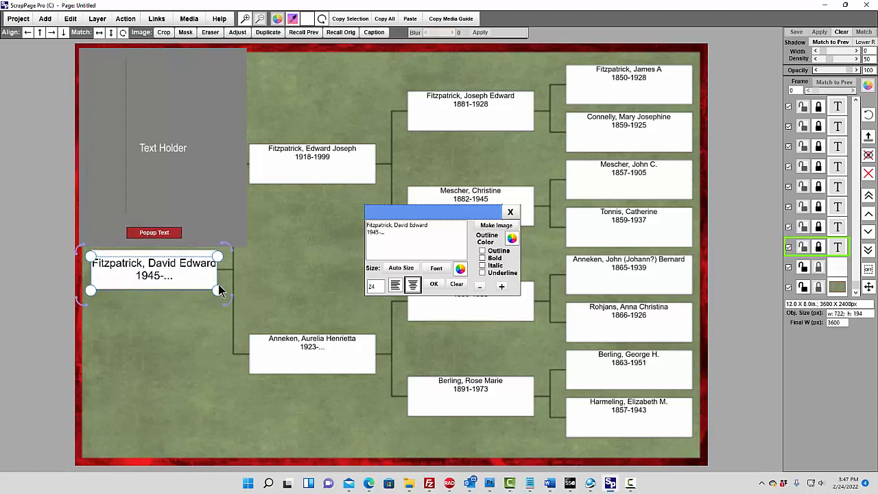
left_click(202, 345)
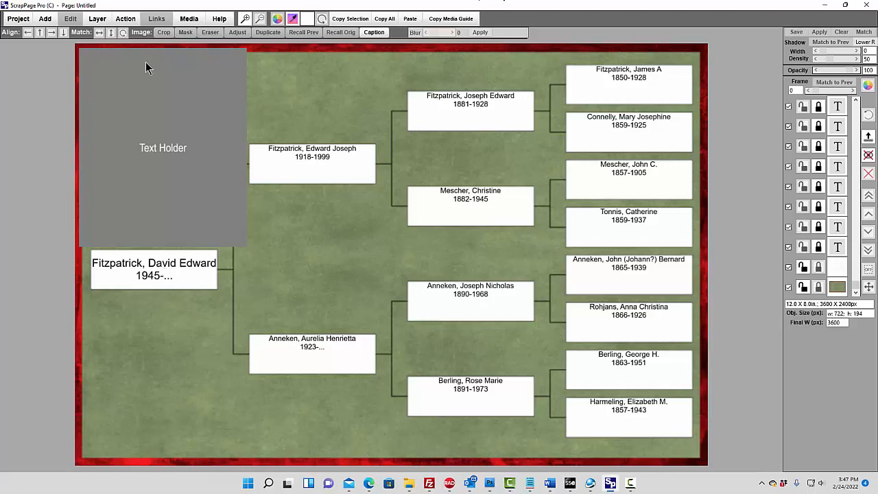
Extract the GEDCOM data from royal92.ged in AncestryExample into the family database.
left_click(130, 19)
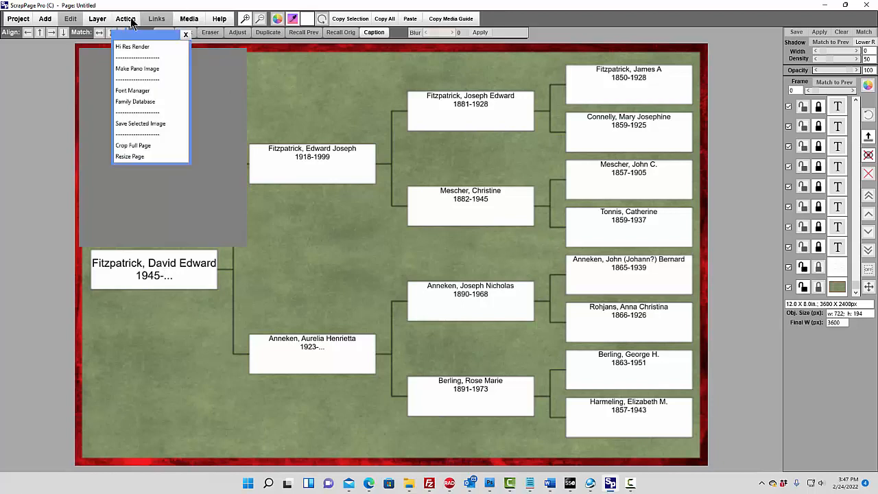
left_click(135, 101)
left_click(551, 113)
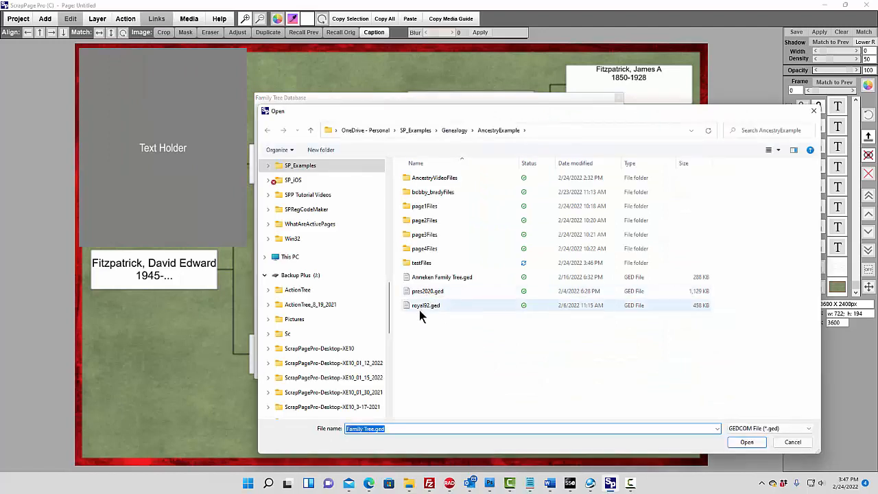
left_click(419, 309)
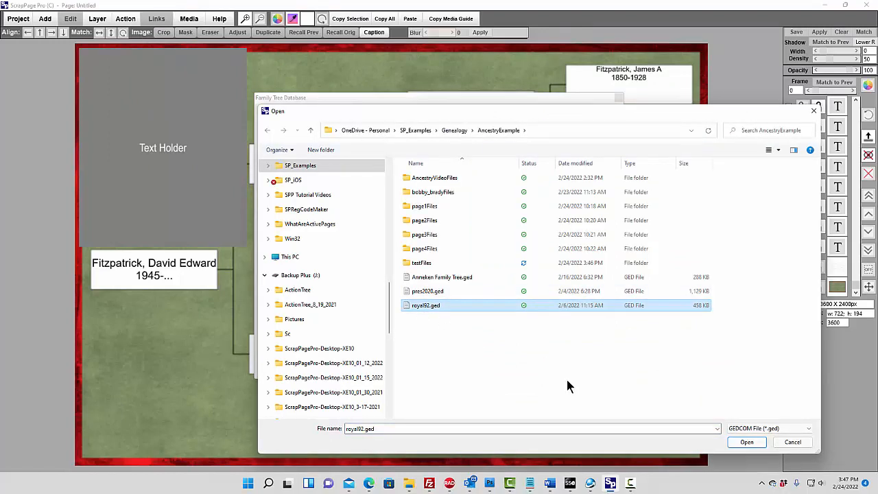
left_click(746, 443)
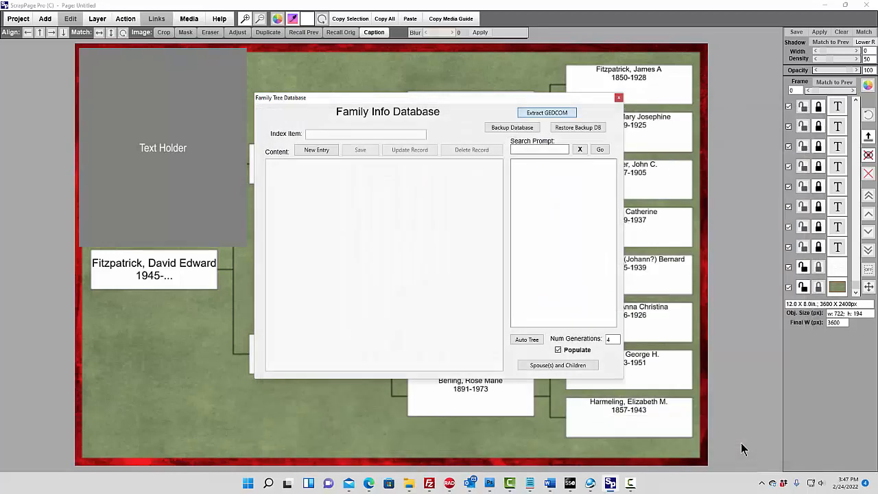
Search the family database for "win" and select the record Windsor, Charles Philip Arthur.
left_click(529, 149)
type("win")
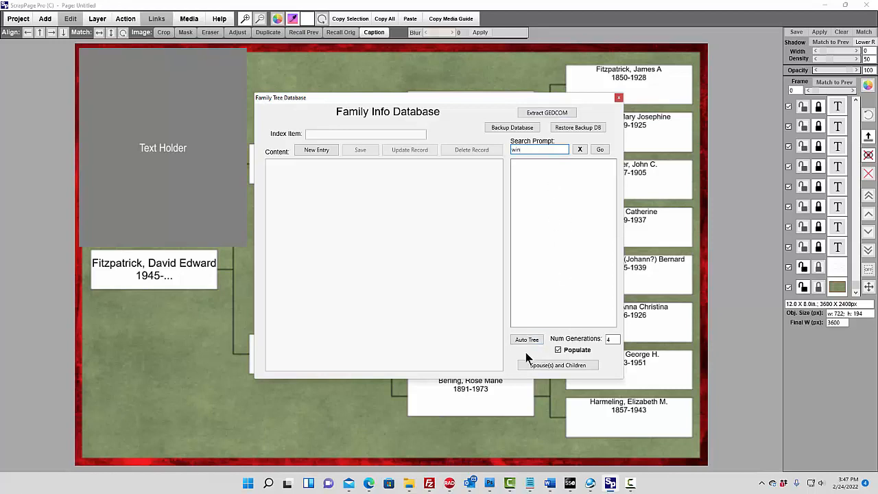
left_click(596, 149)
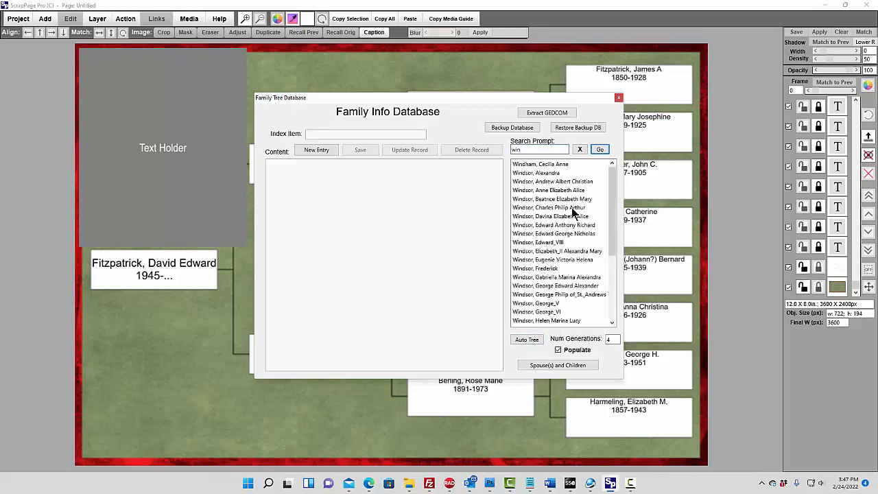
left_click(559, 207)
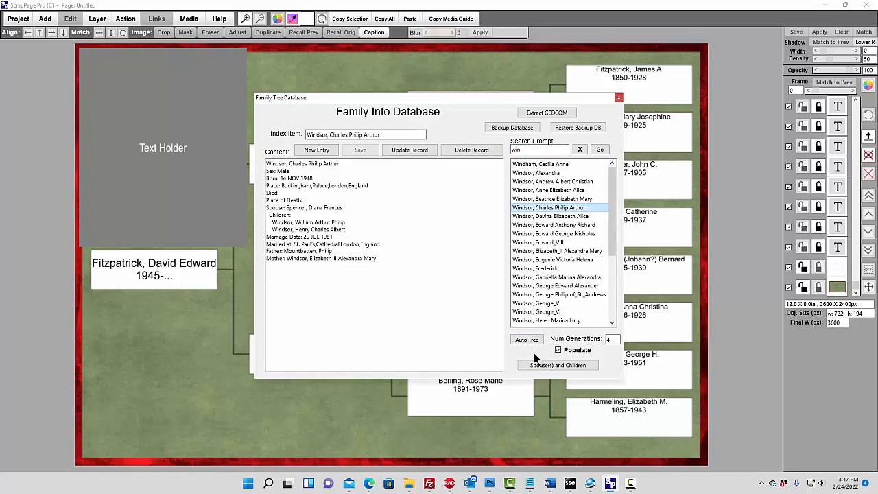
Generate a populated automatic family tree with 5 generations for Windsor, Charles Philip Arthur.
double_click(611, 339)
left_click(527, 341)
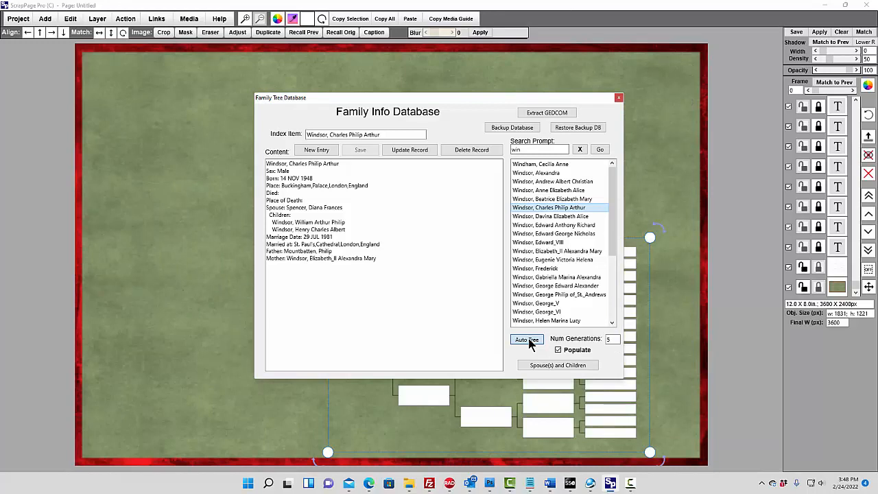
left_click(527, 341)
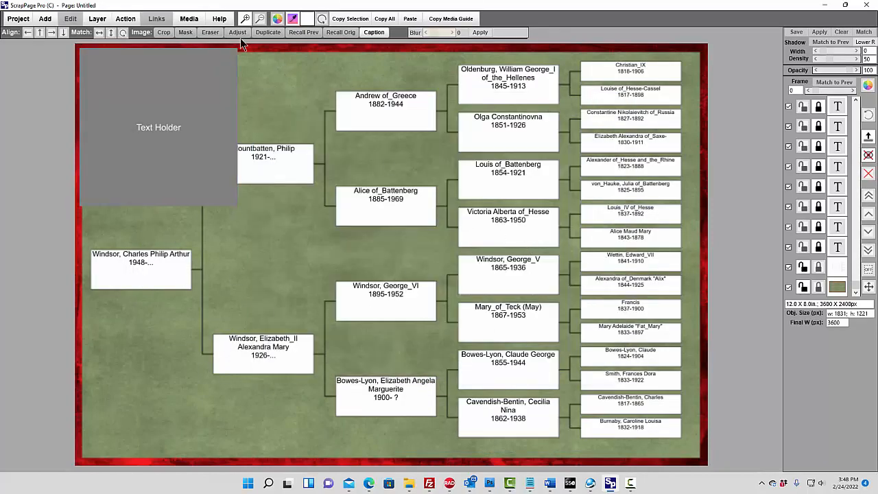
Build the five-generation tree as an action page for local viewing, overwriting test.html in AncestryExample.
left_click(159, 19)
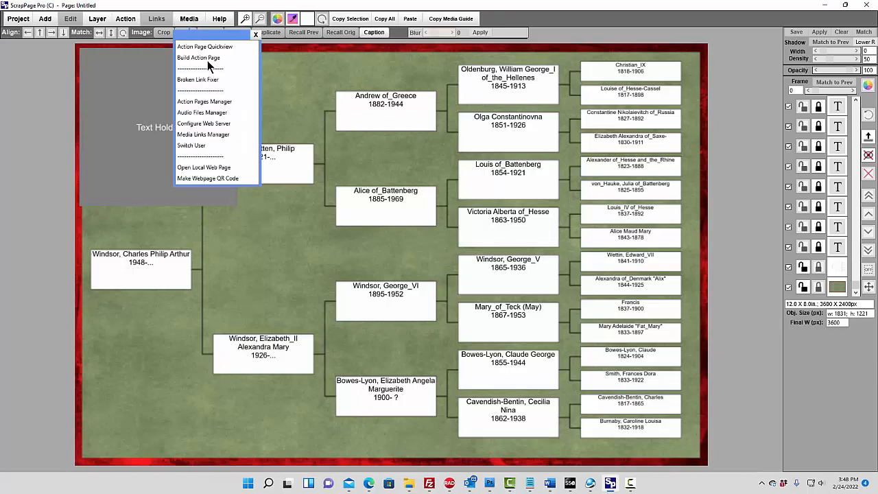
left_click(208, 59)
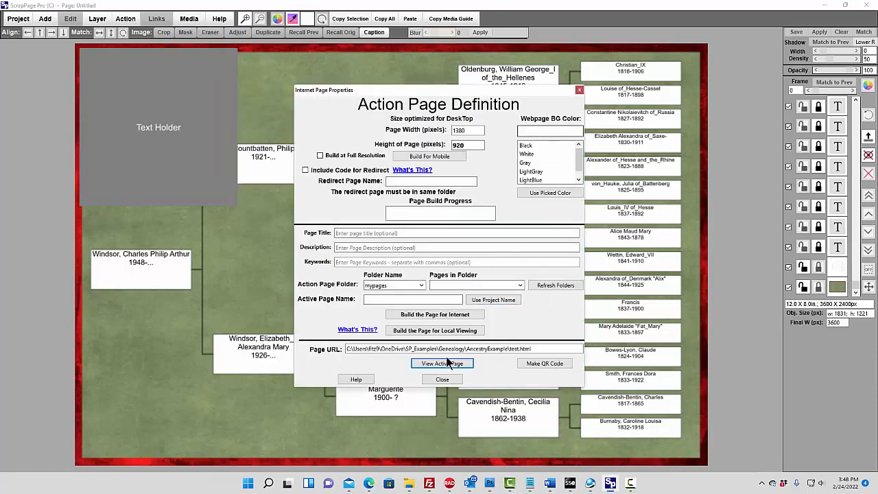
left_click(439, 332)
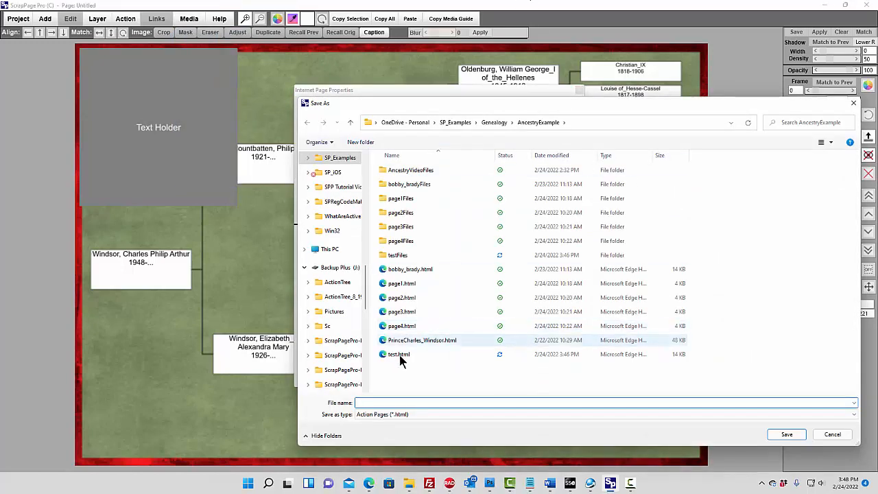
left_click(398, 354)
left_click(787, 434)
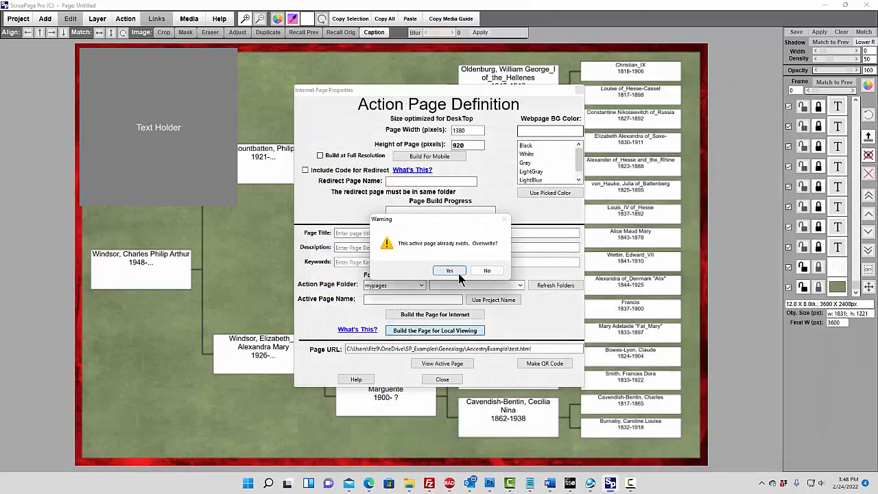
left_click(447, 270)
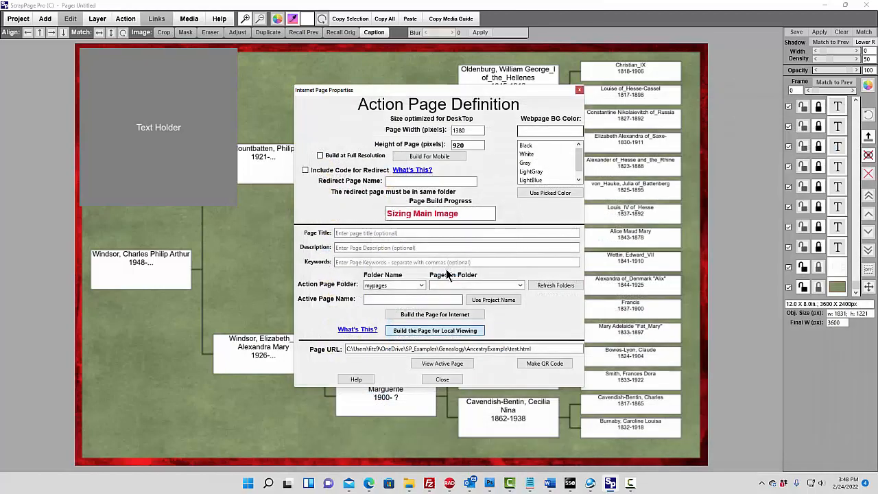
View the rebuilt page in the browser and examine the pop-up details of Charles, George V and Elizabeth II, closing the last one.
left_click(439, 363)
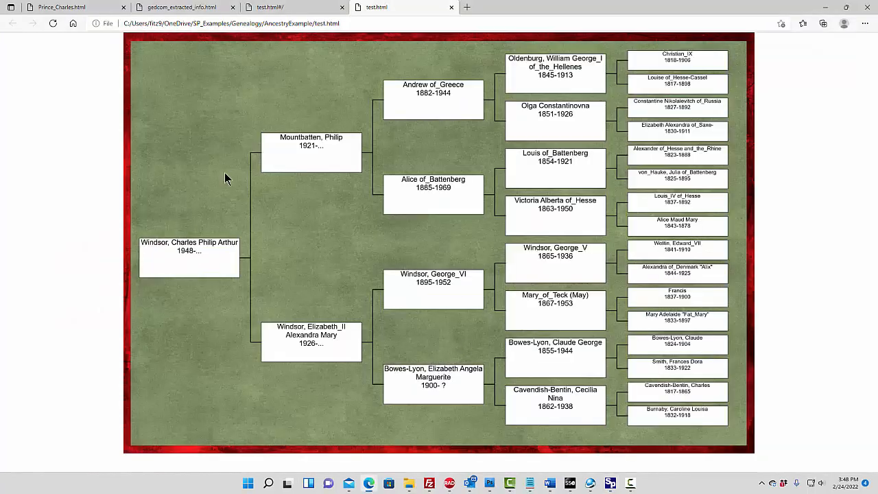
left_click(195, 254)
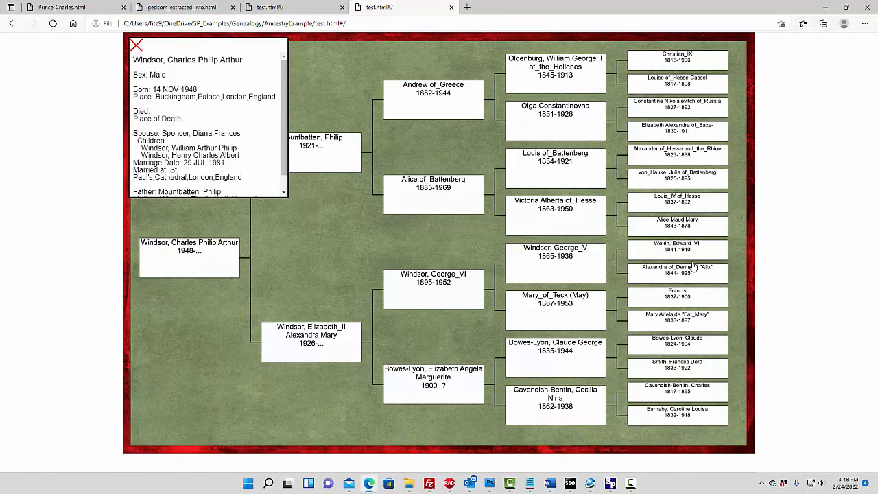
left_click(559, 255)
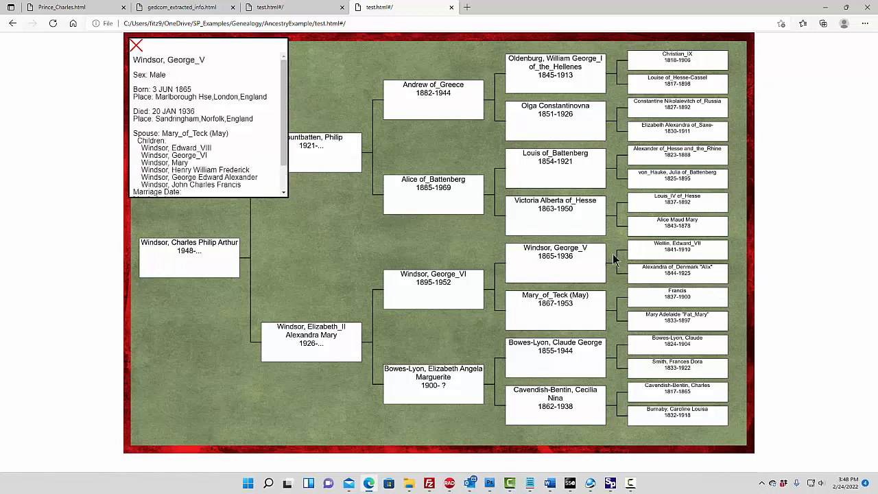
left_click(333, 328)
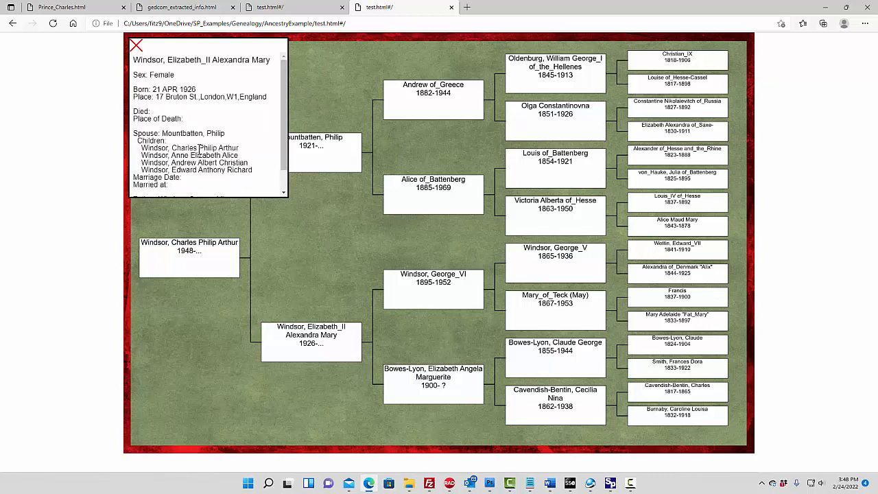
scroll(149, 180, "down", 2)
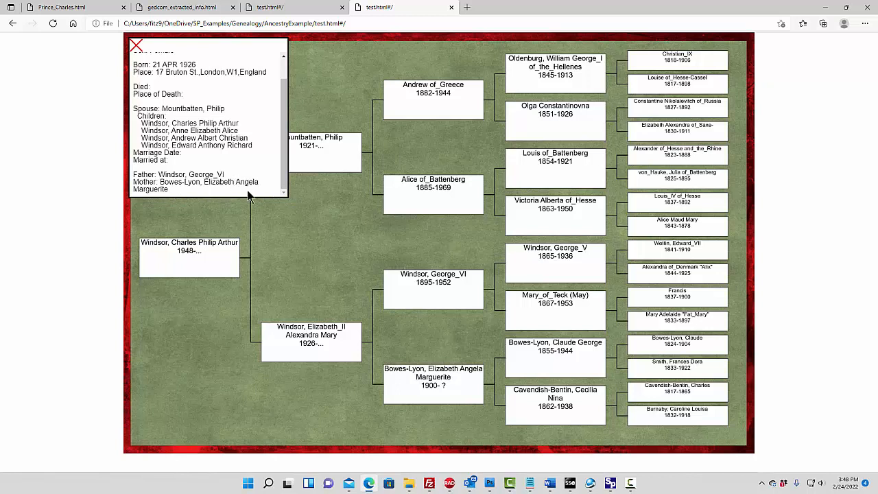
left_click(136, 47)
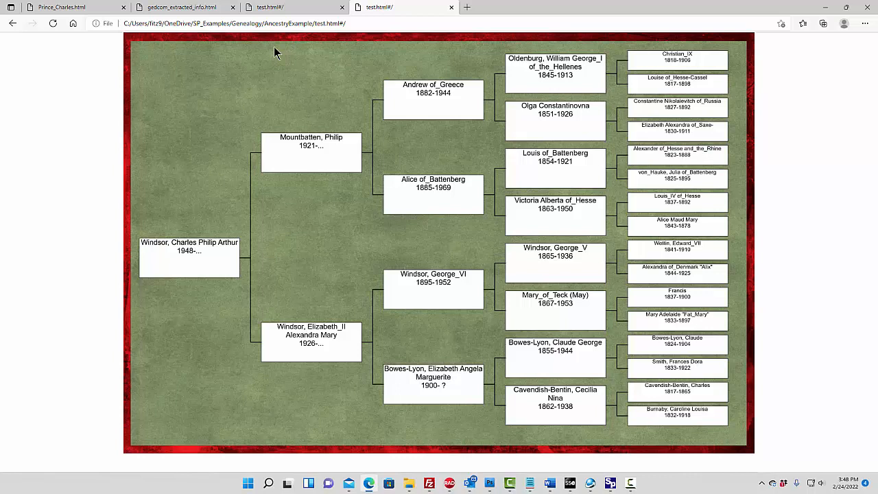
Examine the pop-ups for Charles and Elizabeth II on the Prince_Charles.html page and follow the arrow link beside Edward VII.
left_click(66, 9)
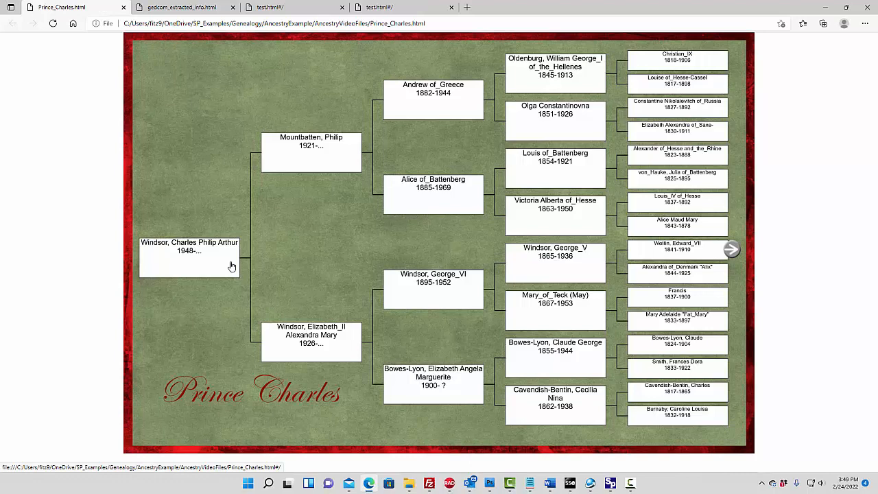
left_click(180, 247)
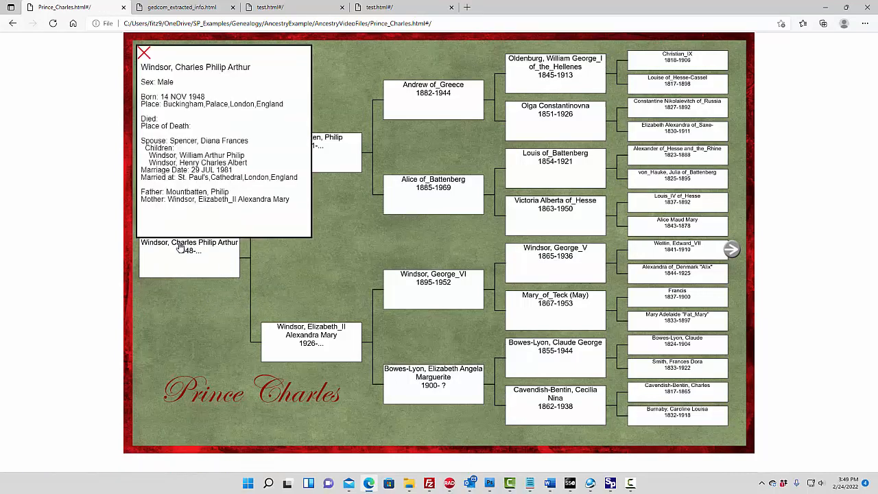
left_click(143, 54)
left_click(313, 334)
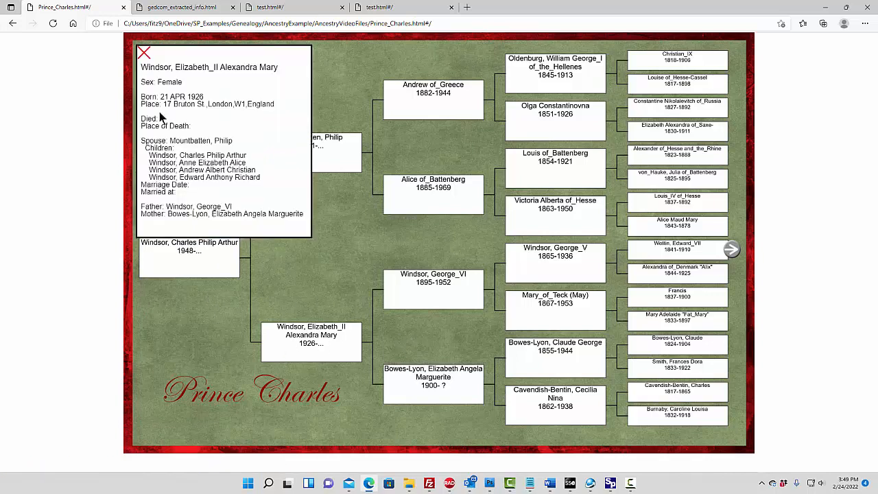
left_click(144, 55)
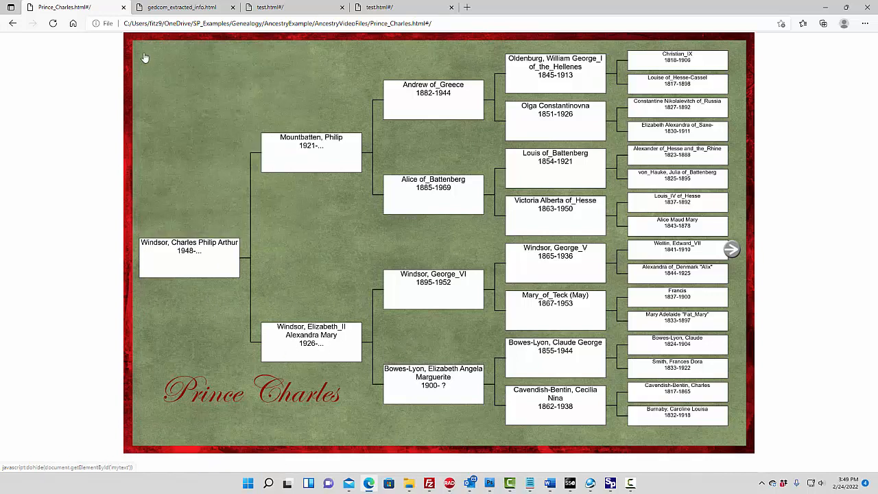
left_click(733, 251)
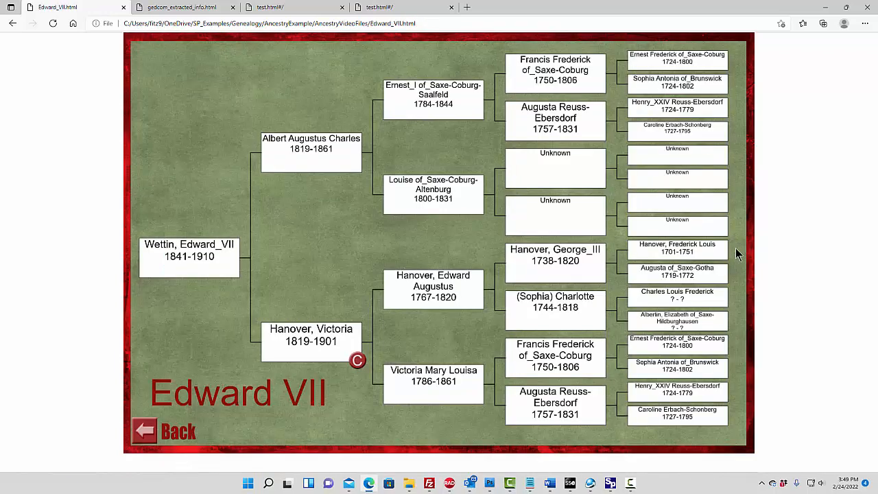